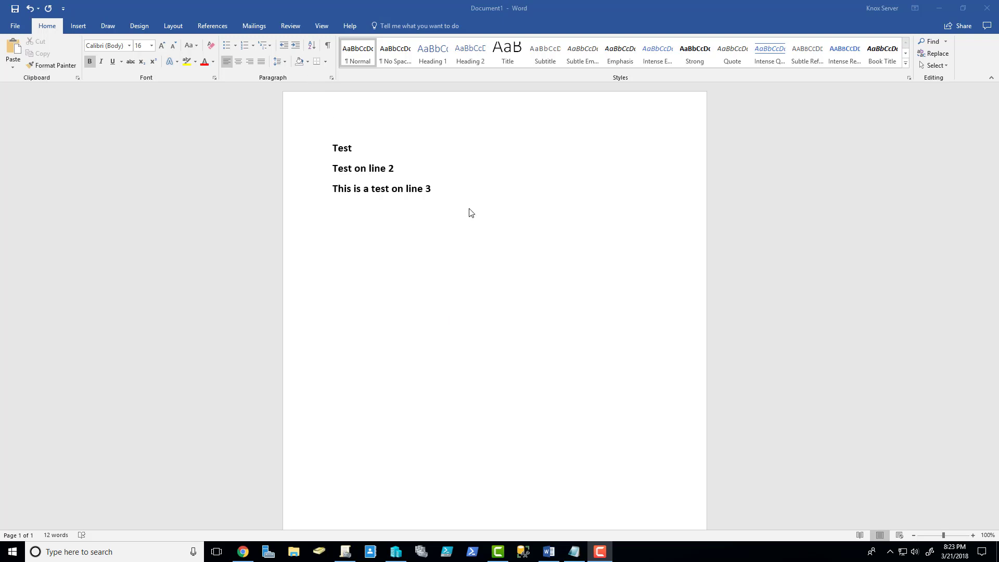
Copy 'Test' from the first line and paste it onto a new line after line 3
{"action": "left_click", "coordinate": [448, 189]}
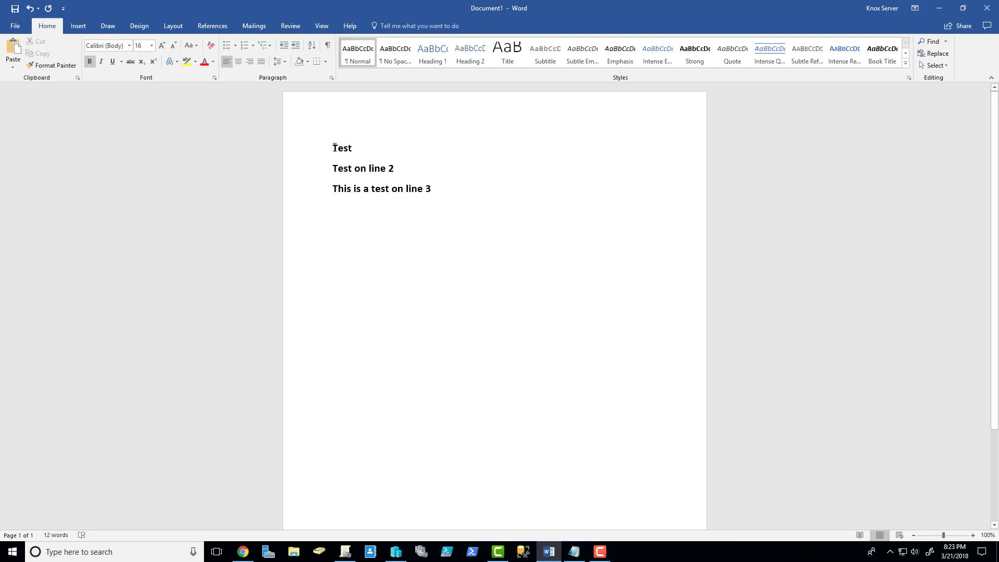
{"action": "left_click_drag", "start_coordinate": [332, 147], "coordinate": [359, 149]}
{"action": "key", "text": "ctrl+c"}
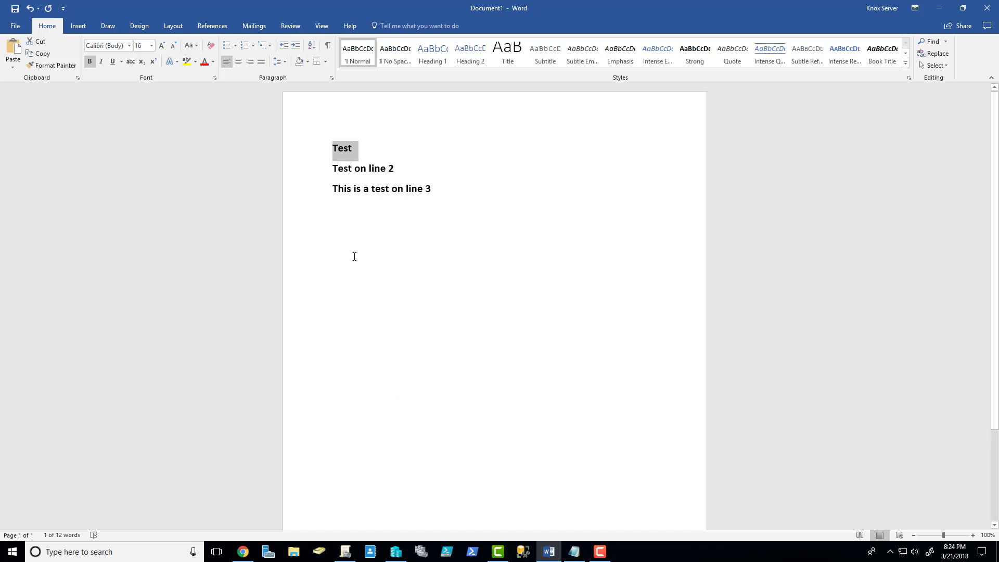
{"action": "left_click", "coordinate": [511, 190]}
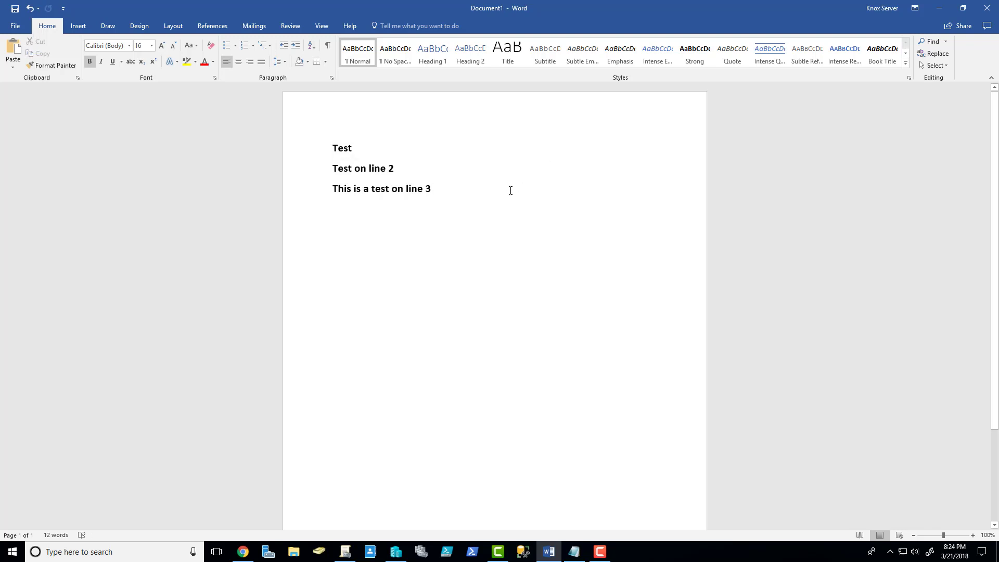
{"action": "key", "text": "Return"}
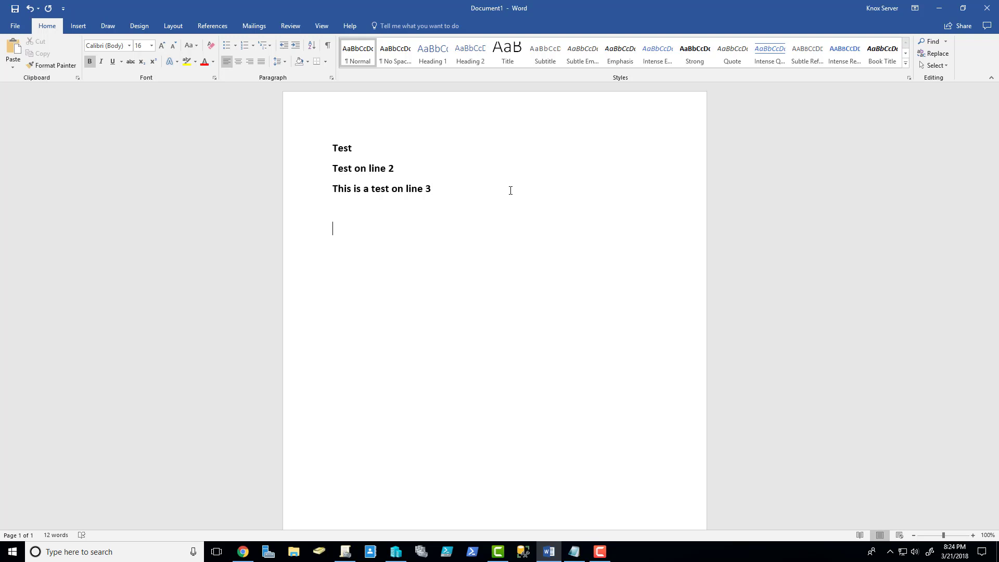
{"action": "key", "text": "ctrl+v"}
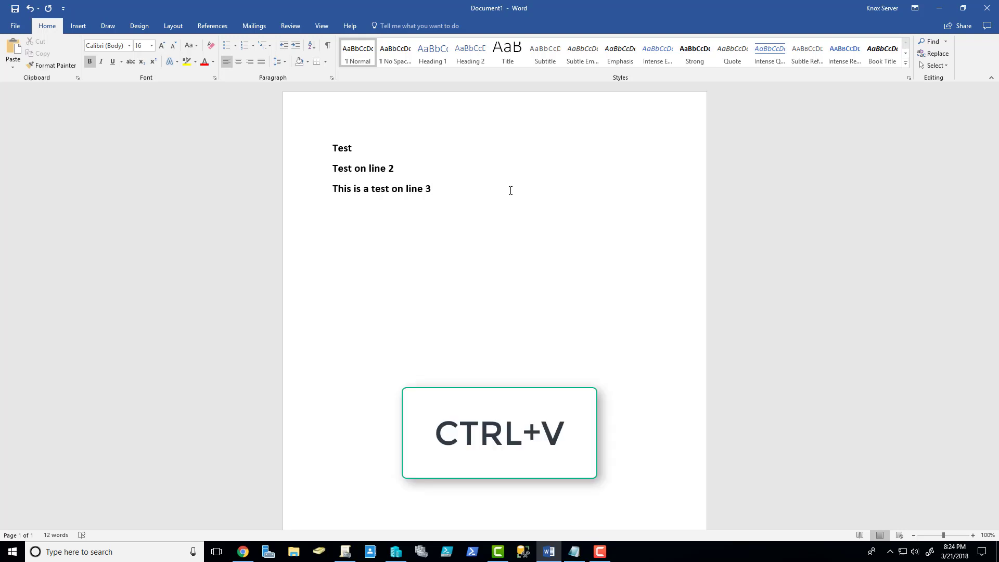
{"action": "key", "text": "ctrl+v"}
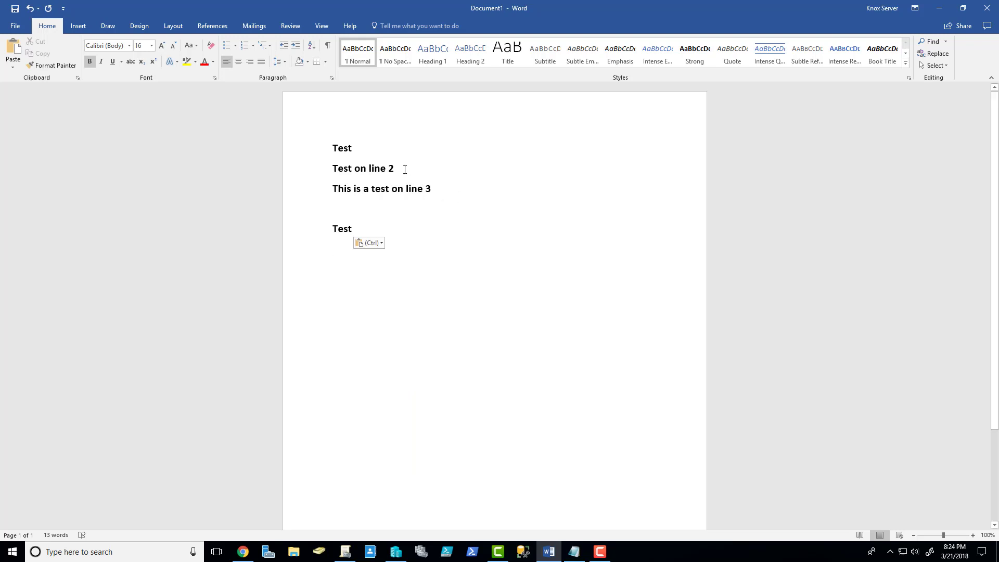
Cut 'Test on line 2' and paste it on the empty line below 'This is a test on line 3'
{"action": "left_click_drag", "start_coordinate": [404, 169], "coordinate": [336, 175]}
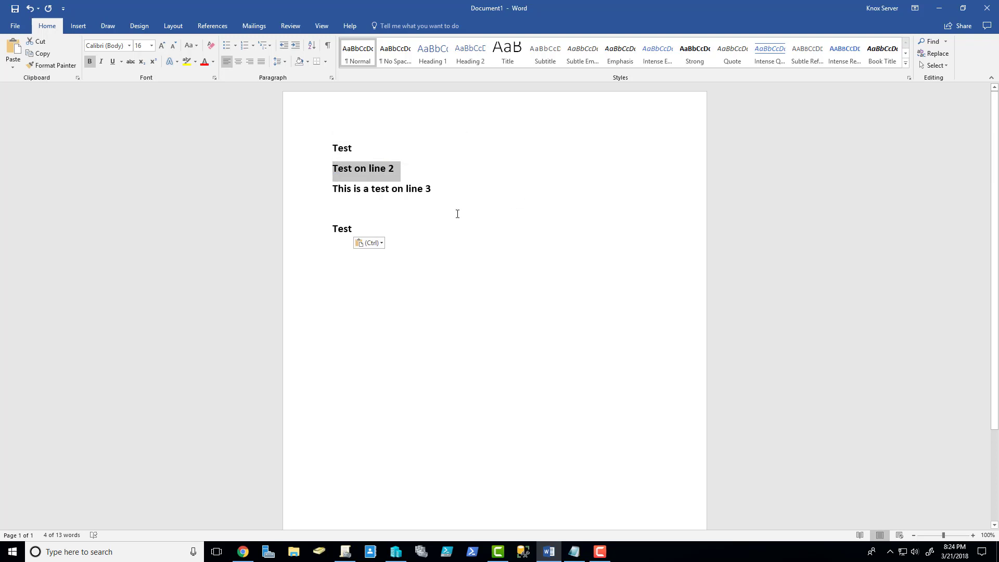
{"action": "key", "text": "ctrl+x"}
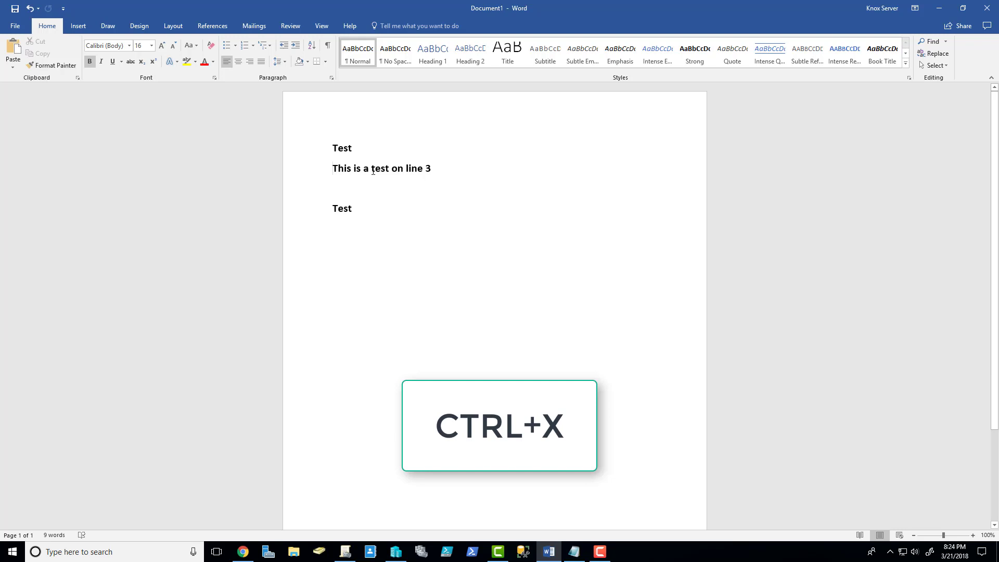
{"action": "left_click", "coordinate": [343, 190]}
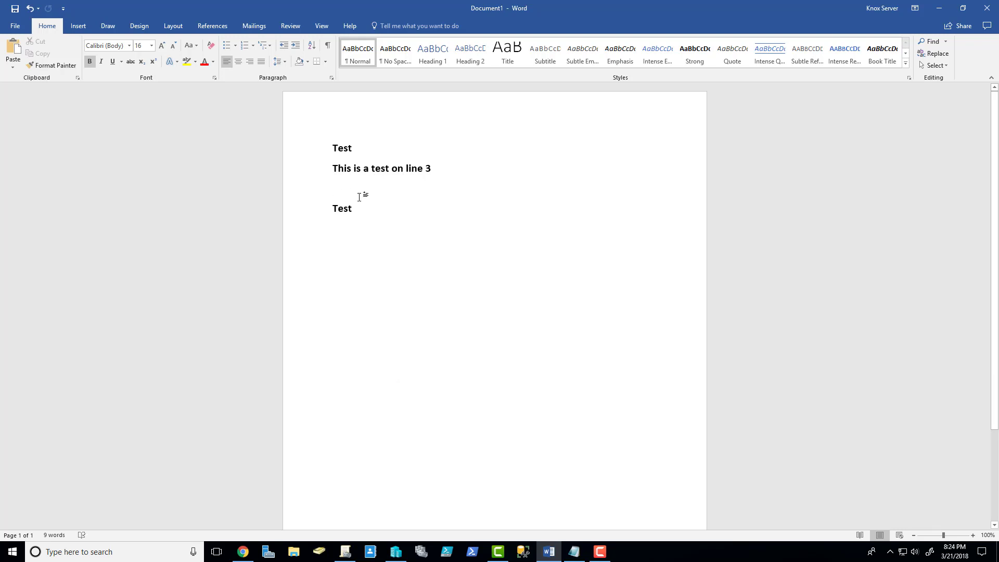
{"action": "key", "text": "ctrl+v"}
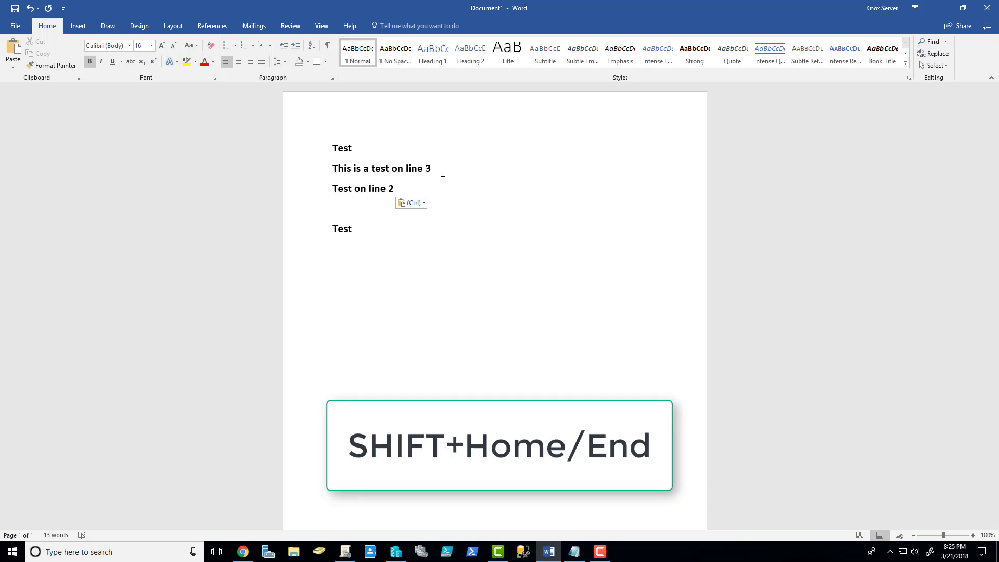
Paste a duplicate of 'This is a test on line 3' on the empty line after 'Test on line 2'
{"action": "key", "text": "shift+Home"}
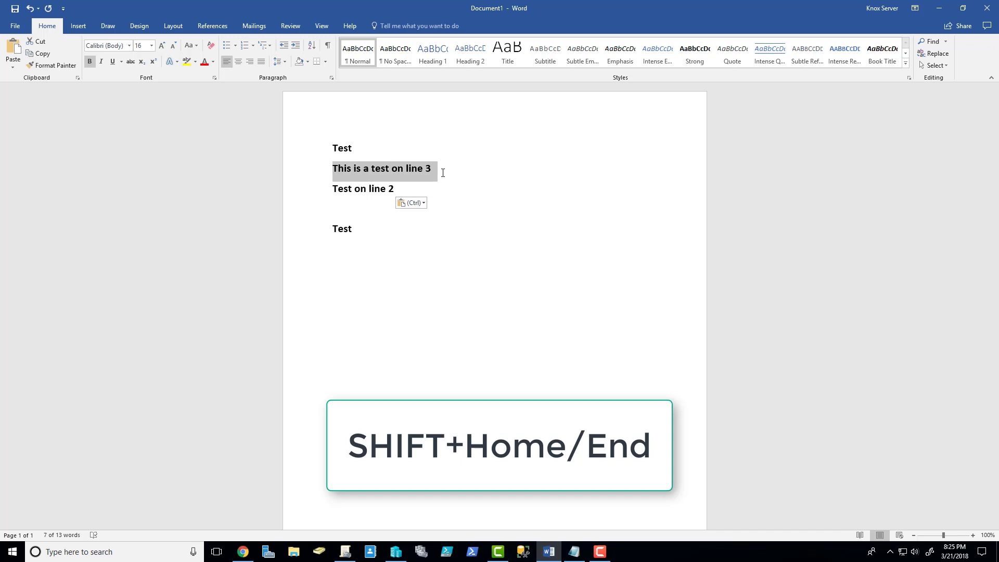
{"action": "key", "text": "Left"}
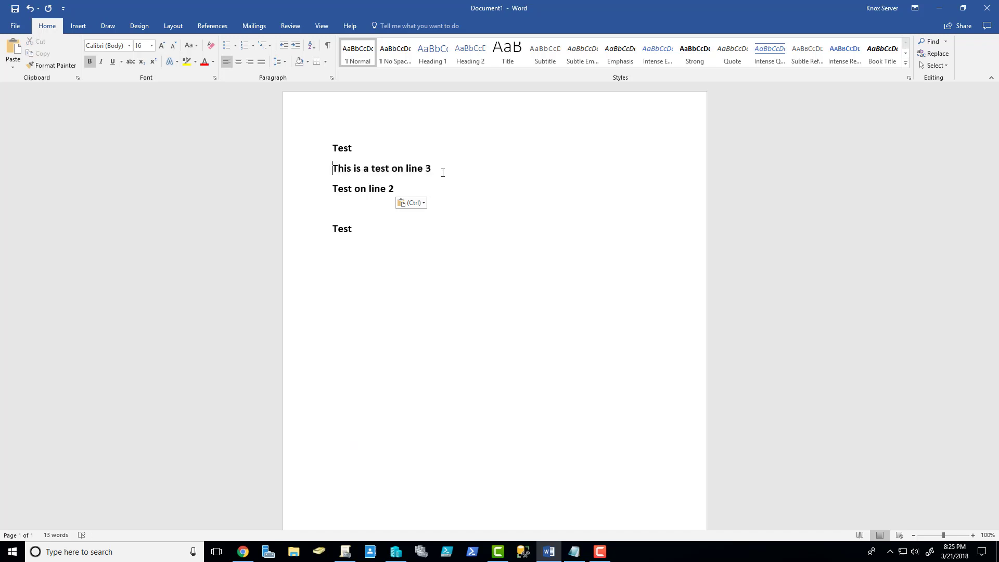
{"action": "key", "text": "shift+End"}
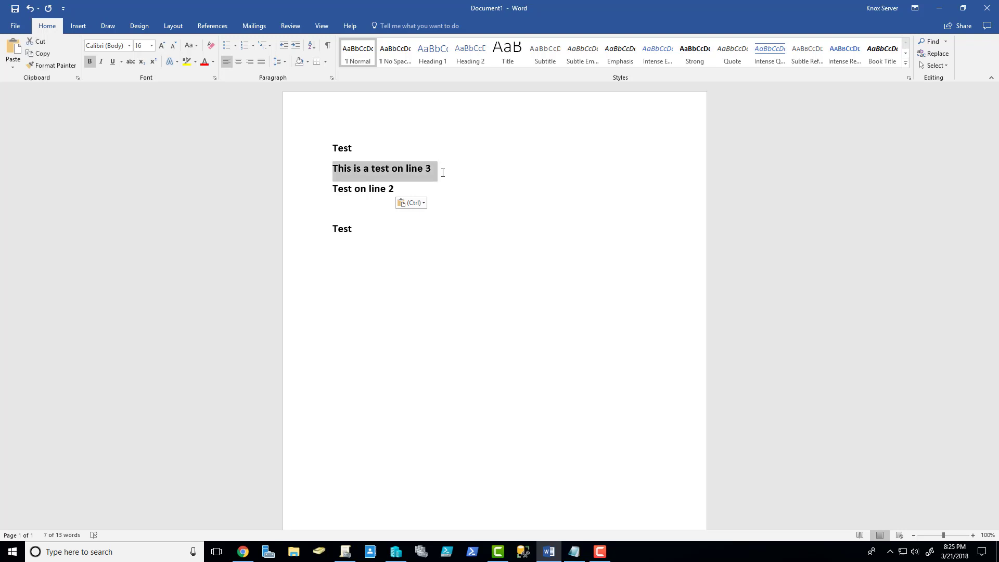
{"action": "key", "text": "Escape"}
{"action": "key", "text": "Down"}
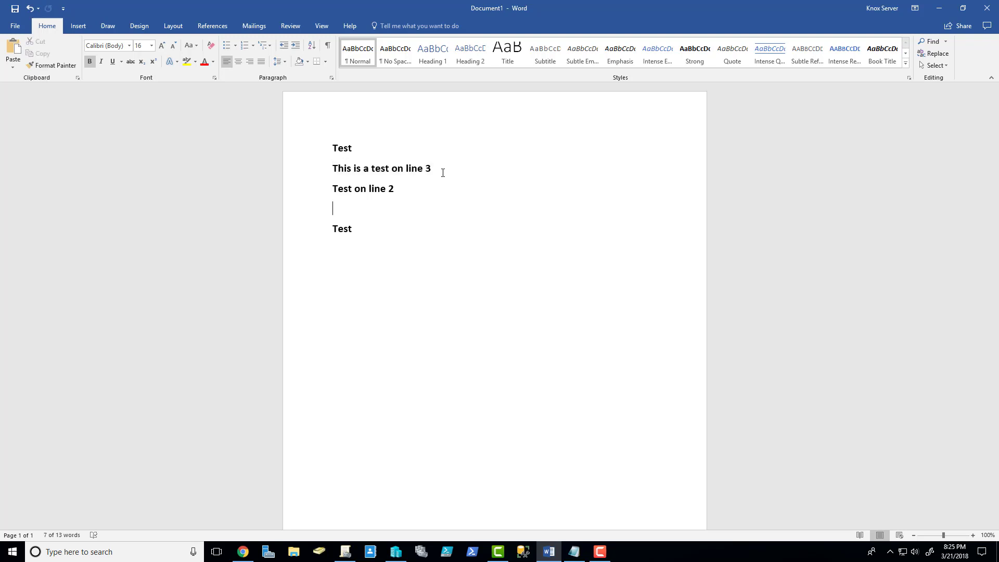
{"action": "key", "text": "Down"}
{"action": "key", "text": "ctrl+v"}
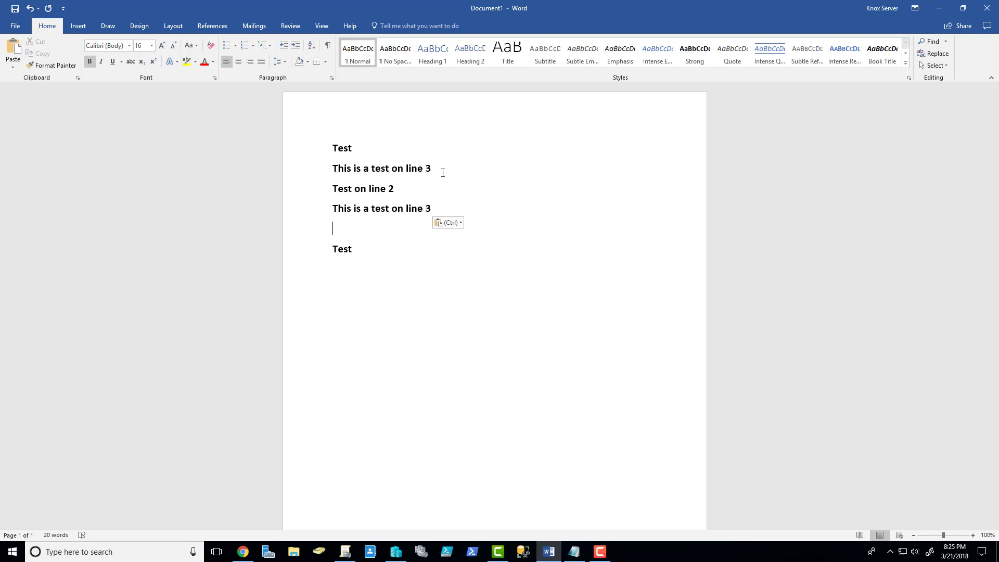
{"action": "key", "text": "ctrl+Home"}
Restore Word from full screen and reposition the Word, Group Policy Management and Chrome windows
{"action": "mouse_move", "coordinate": [492, 560]}
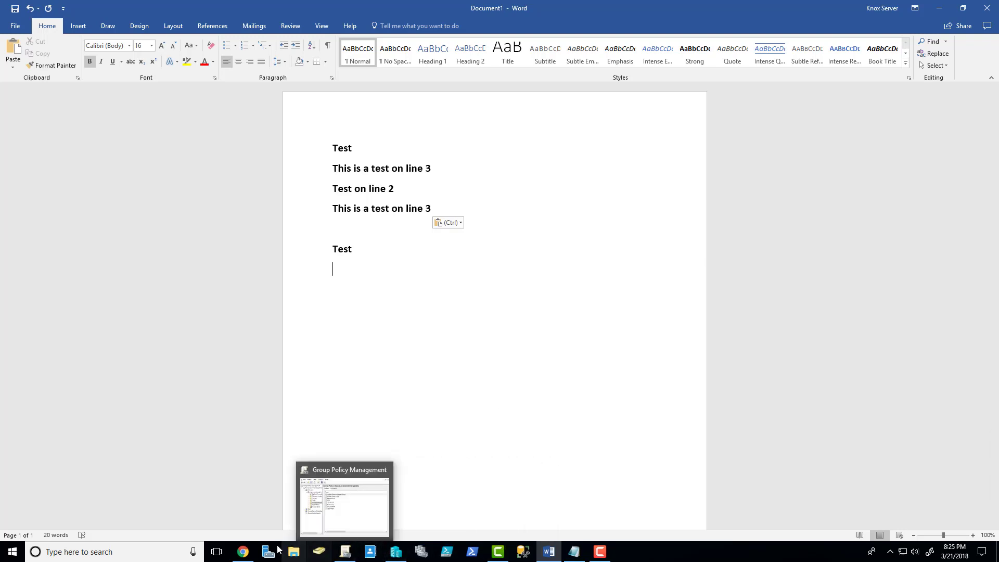
{"action": "double_click", "coordinate": [409, 5]}
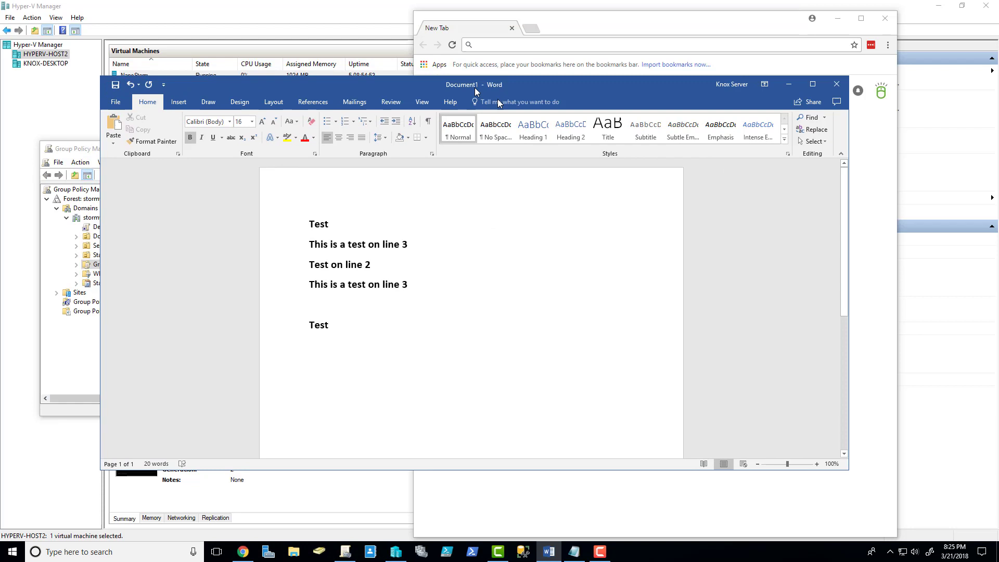
{"action": "left_click_drag", "start_coordinate": [475, 91], "coordinate": [597, 130]}
{"action": "left_click_drag", "start_coordinate": [131, 148], "coordinate": [96, 100]}
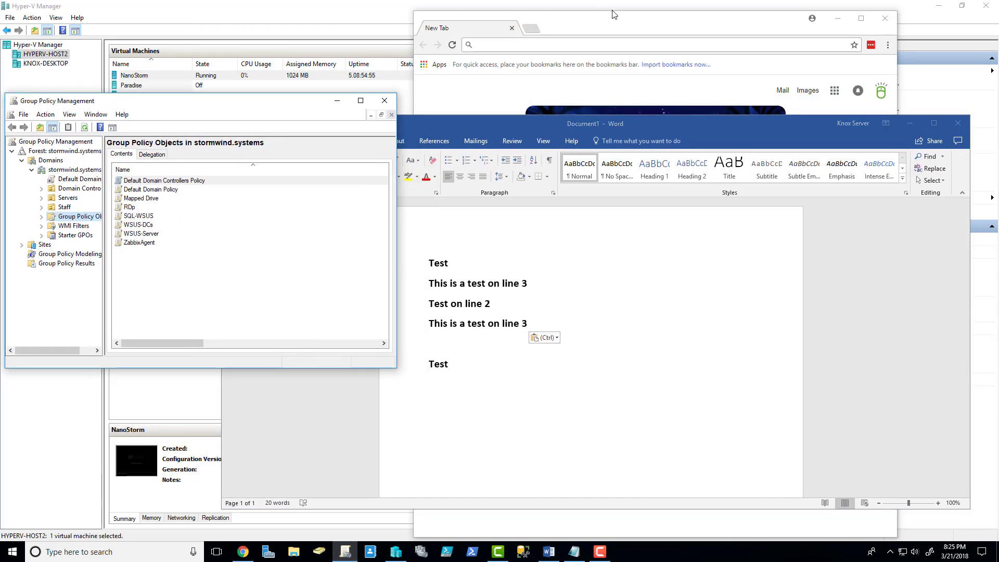
{"action": "left_click_drag", "start_coordinate": [612, 14], "coordinate": [656, 23]}
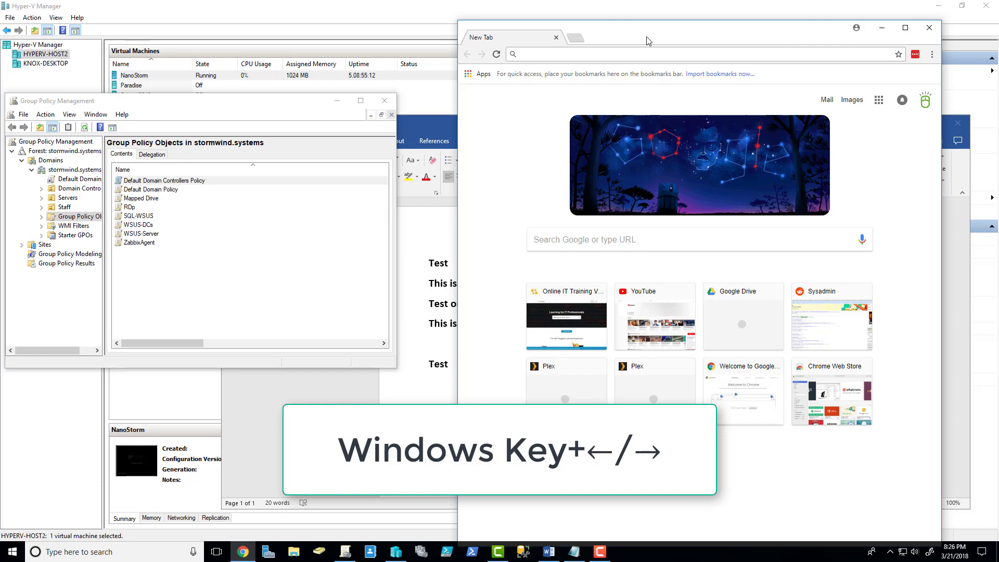
Snap Chrome to the left half and Word to the right half using Snap Assist
{"action": "key", "text": "super+Left"}
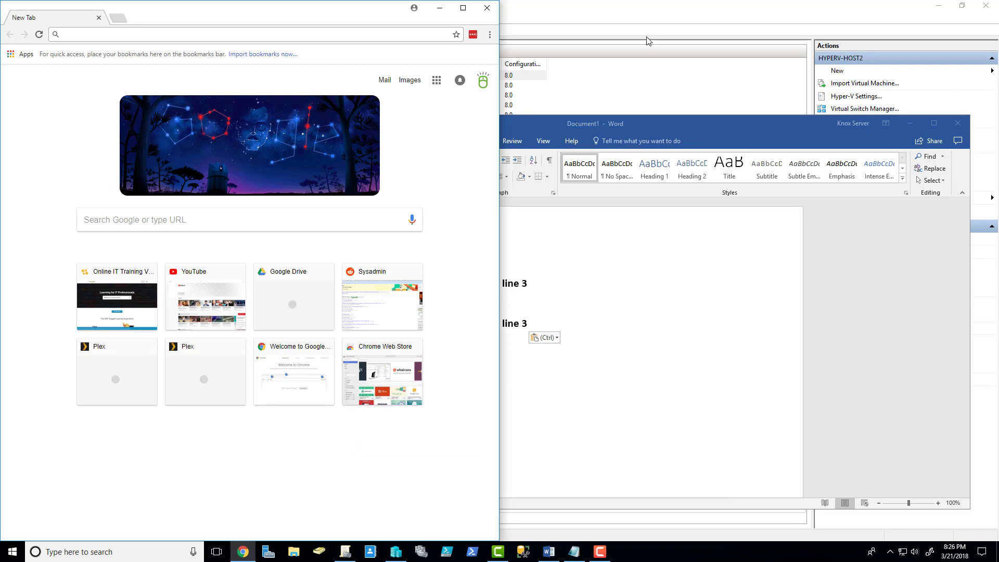
{"action": "key", "text": "super+Left"}
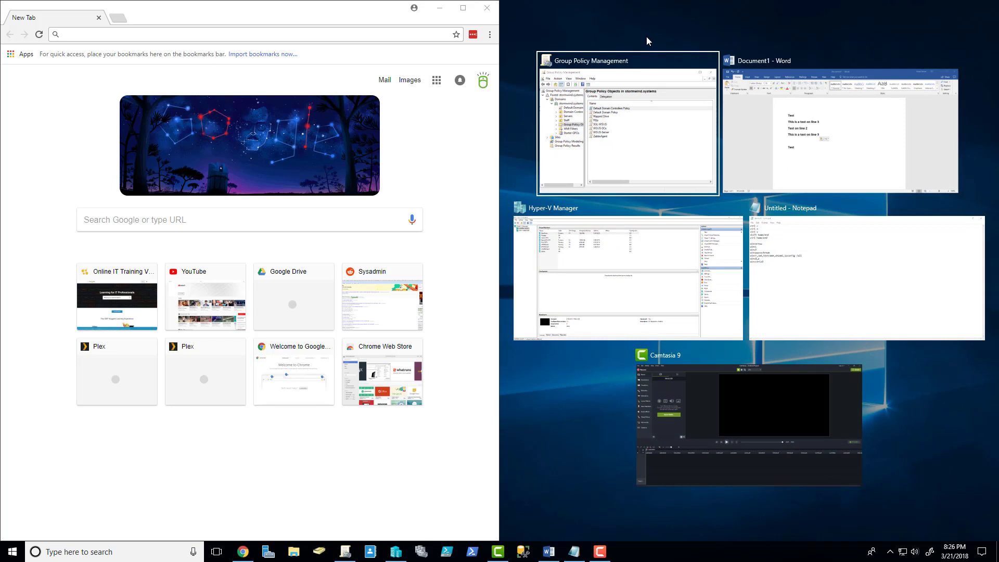
{"action": "key", "text": "Right"}
{"action": "key", "text": "Right"}
{"action": "key", "text": "Right"}
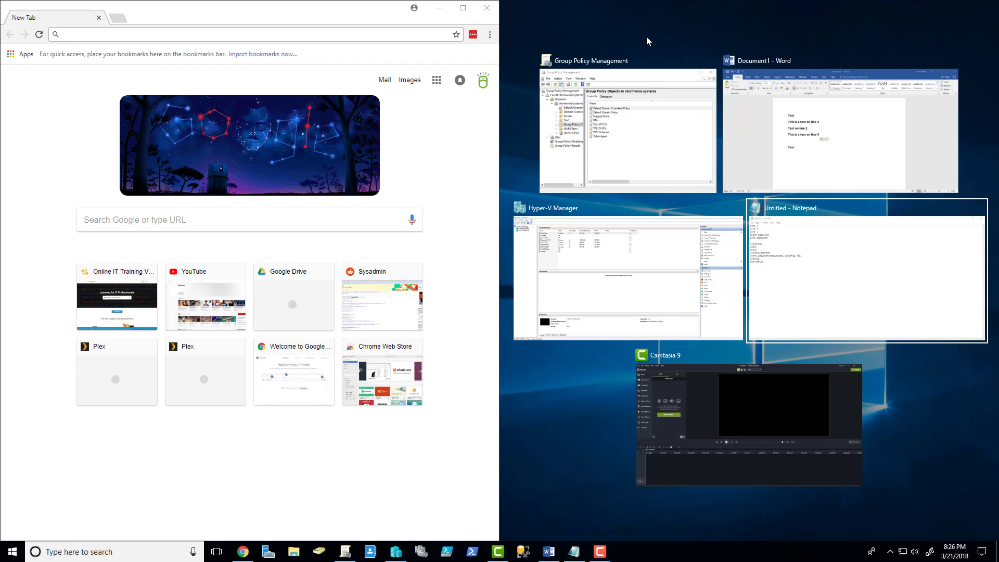
{"action": "key", "text": "Up"}
{"action": "key", "text": "Left"}
{"action": "key", "text": "Down"}
{"action": "key", "text": "Right"}
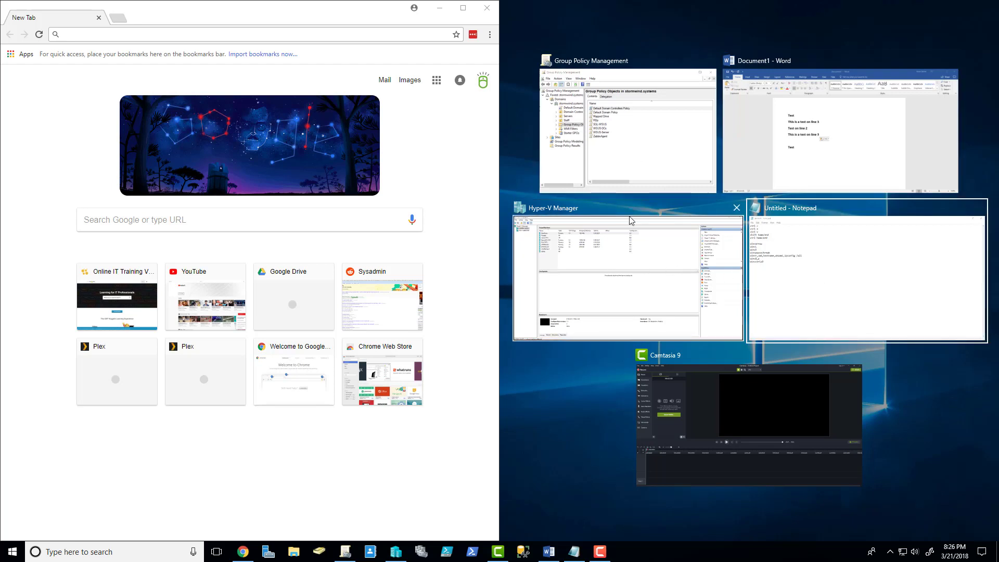
{"action": "left_click", "coordinate": [802, 116]}
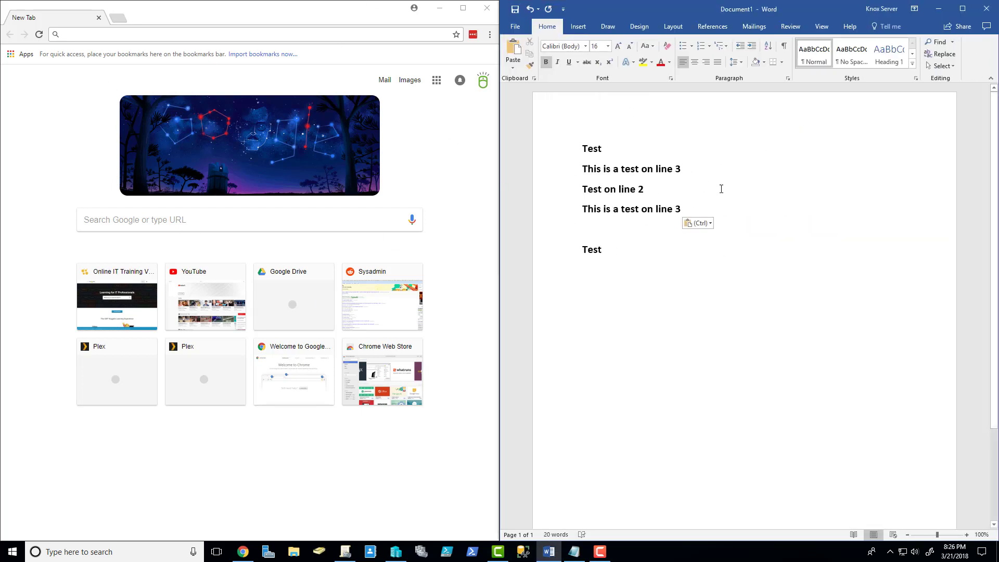
{"action": "double_click", "coordinate": [664, 10]}
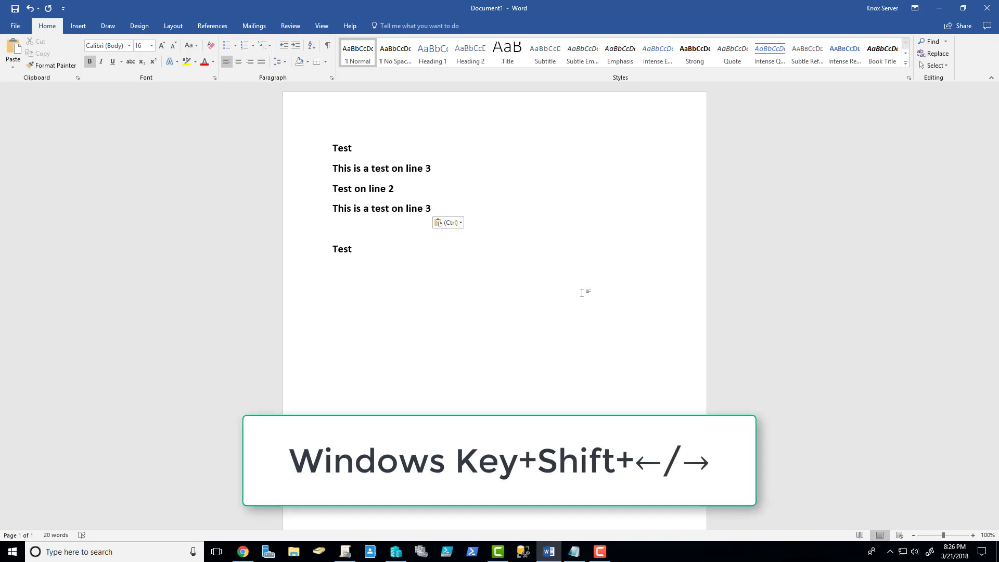
{"action": "key", "text": "ctrl"}
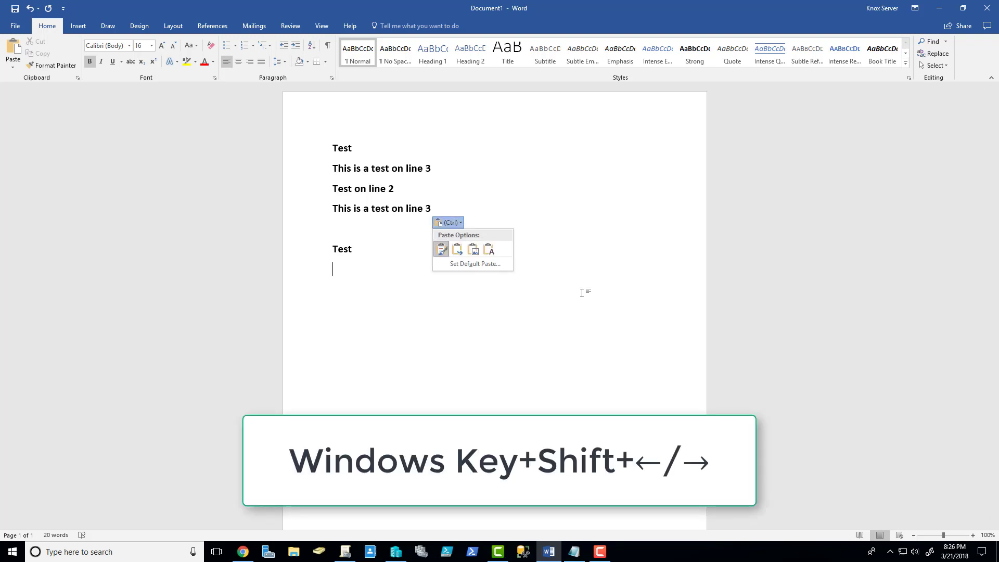
{"action": "key", "text": "Escape"}
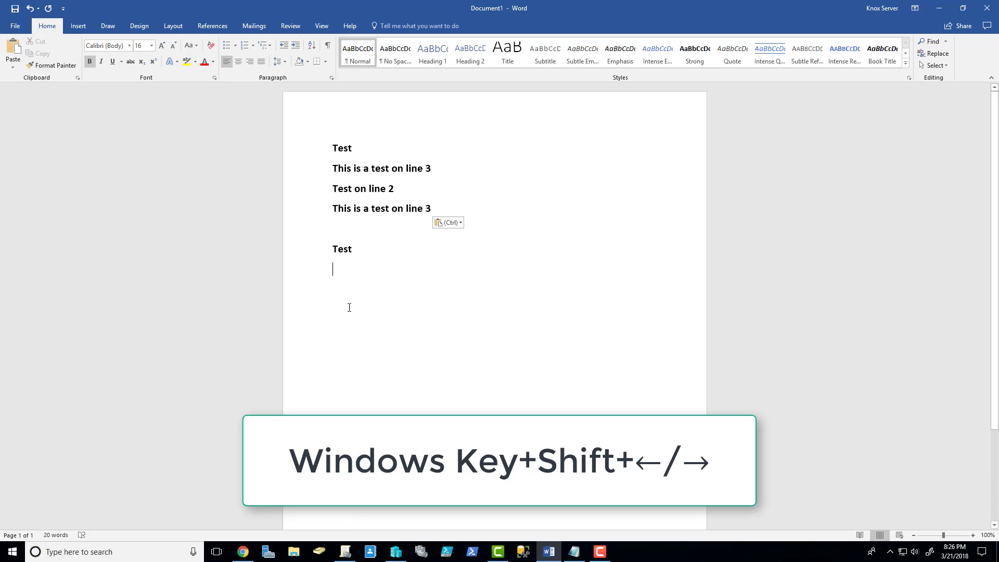
{"action": "key", "text": "super+shift+Right"}
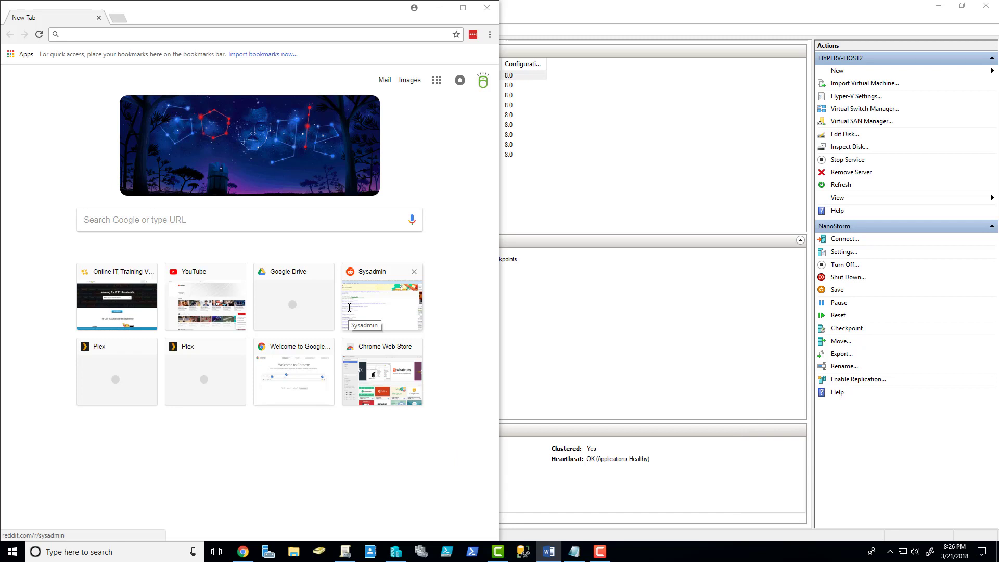
{"action": "key", "text": "alt+Tab"}
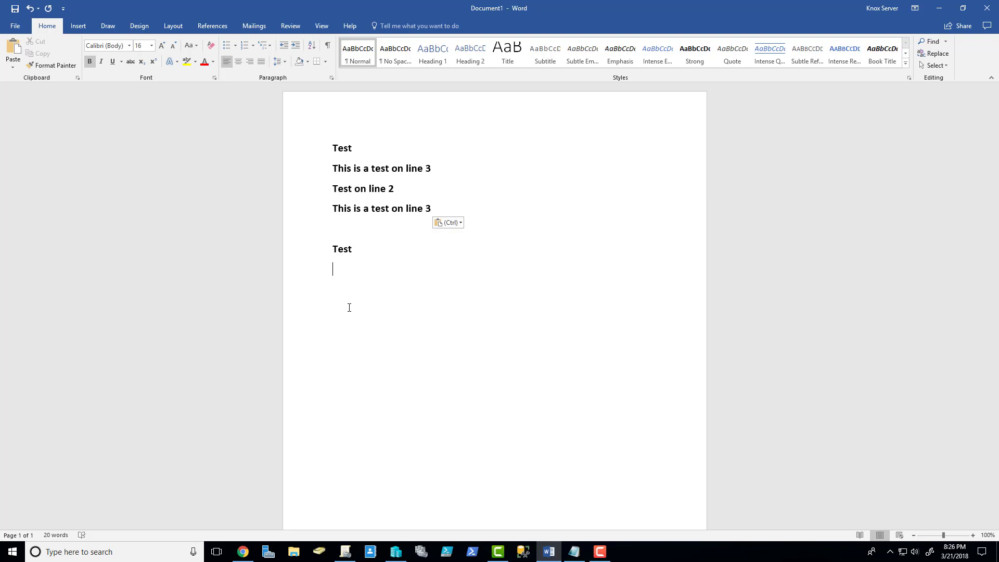
{"action": "key", "text": "super+e"}
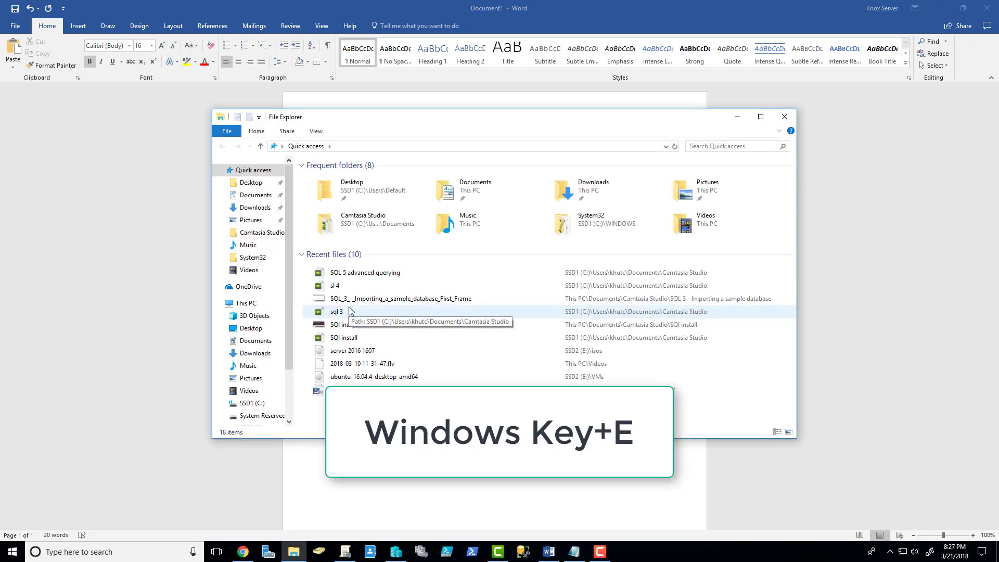
Minimize the File Explorer Quick access window to reveal the Word document
{"action": "left_click", "coordinate": [737, 116]}
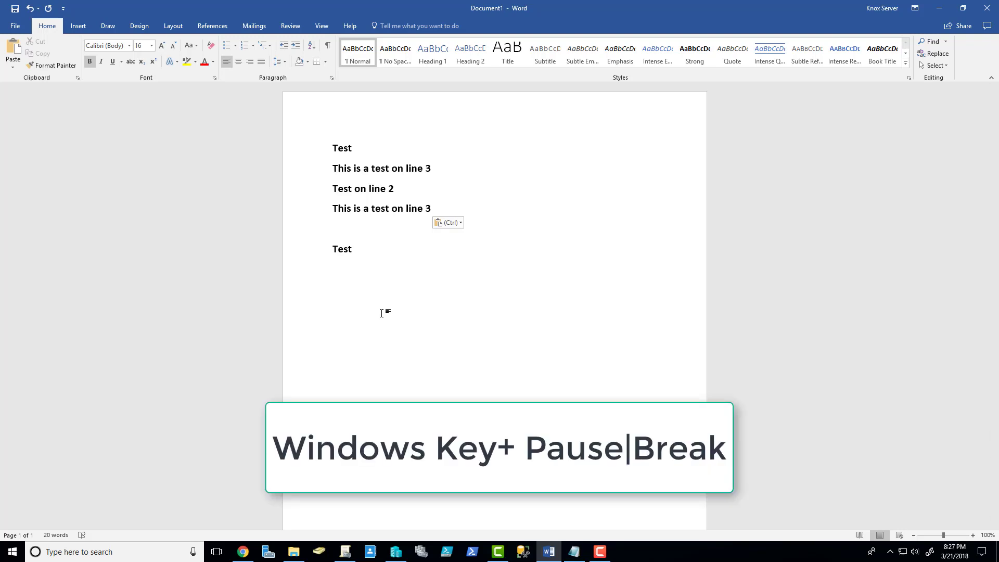
Show the System page with Win+Pause to view Windows edition, RAM and computer name
{"action": "key", "text": "super+Pause"}
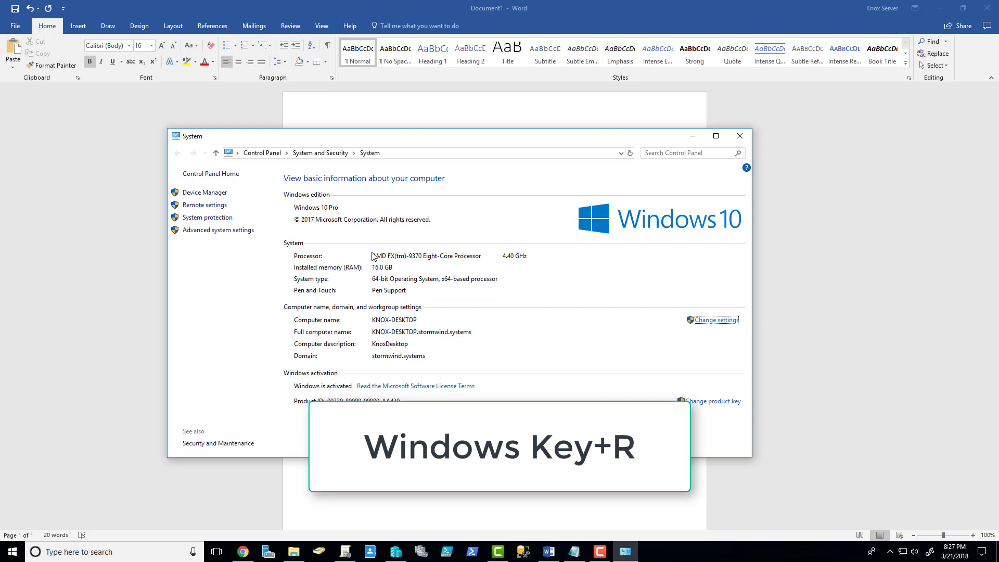
Launch Command Prompt by running cmd from the Run dialog
{"action": "key", "text": "super+r"}
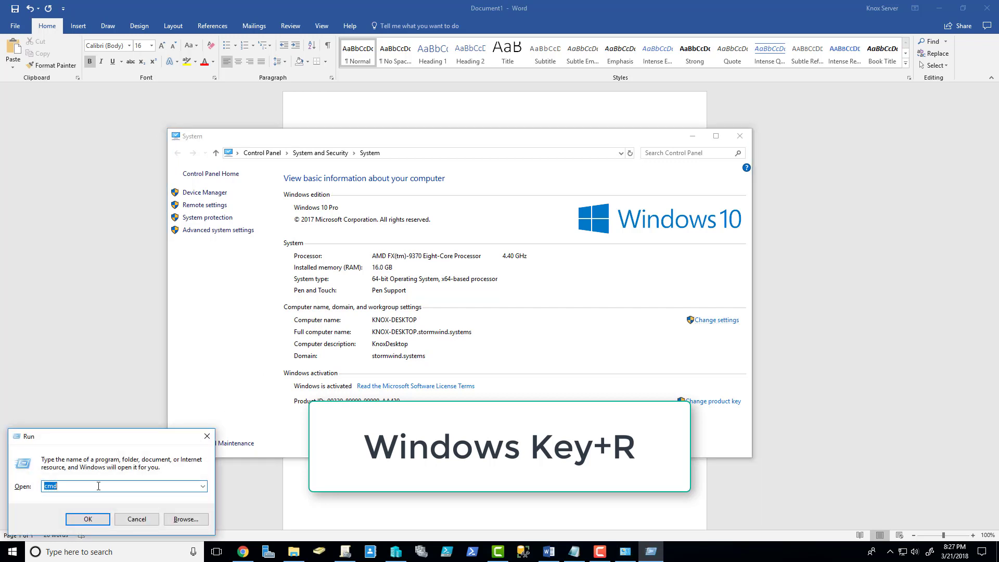
{"action": "type", "text": "cmd"}
{"action": "double_click", "coordinate": [92, 489]}
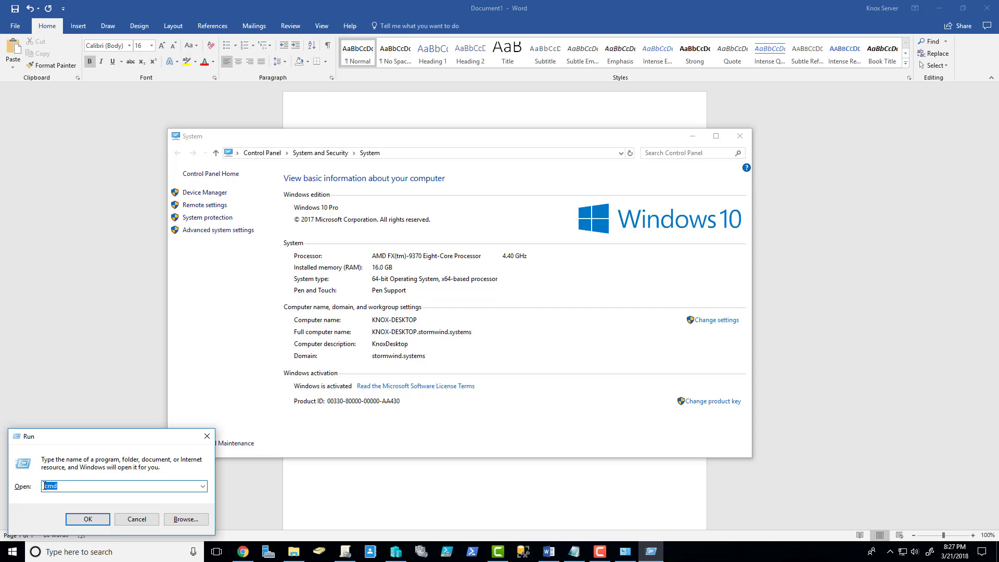
{"action": "type", "text": "cmd"}
{"action": "key", "text": "Return"}
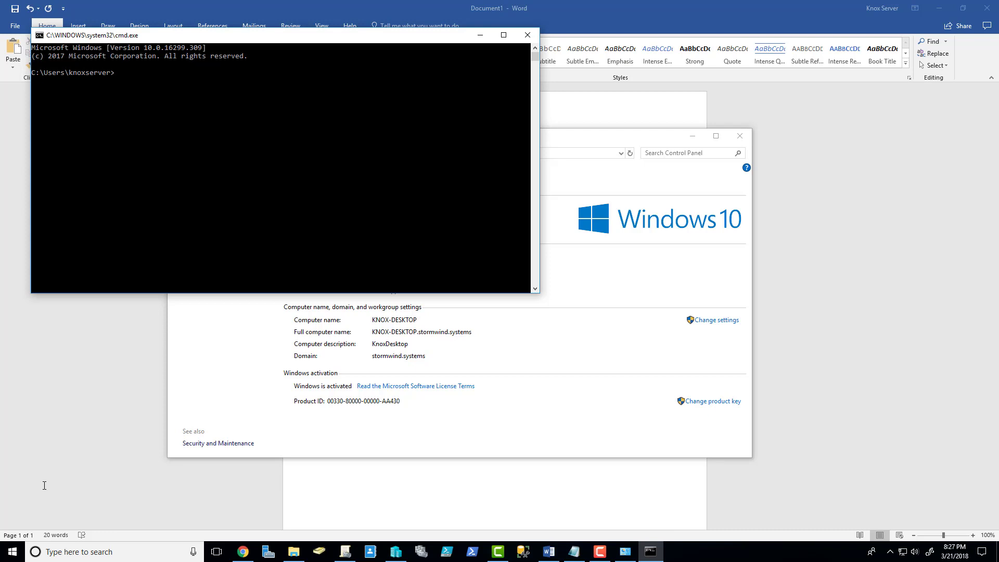
Run the hostname, whoami and ipconfig commands in the console
{"action": "type", "text": "hostname"}
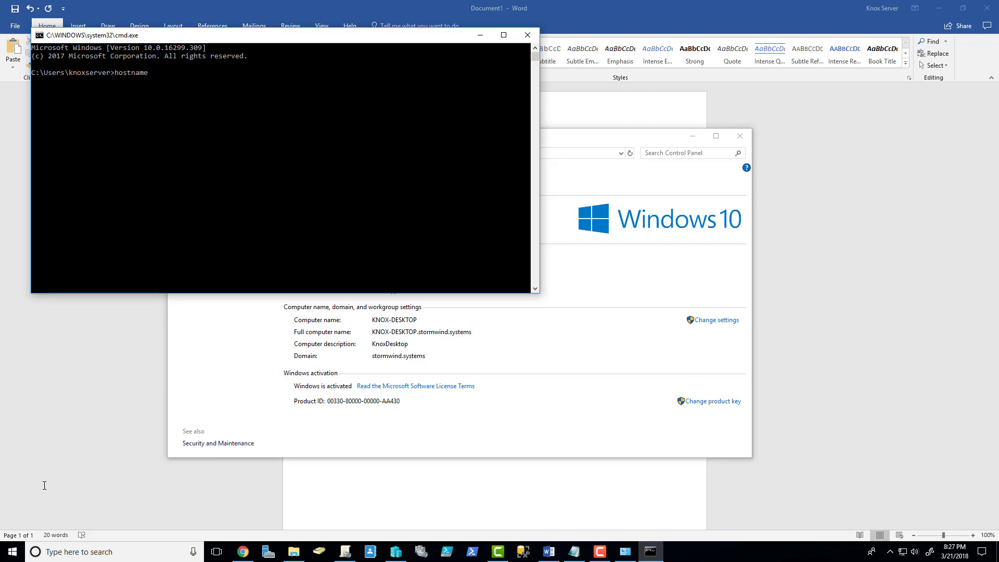
{"action": "key", "text": "Return"}
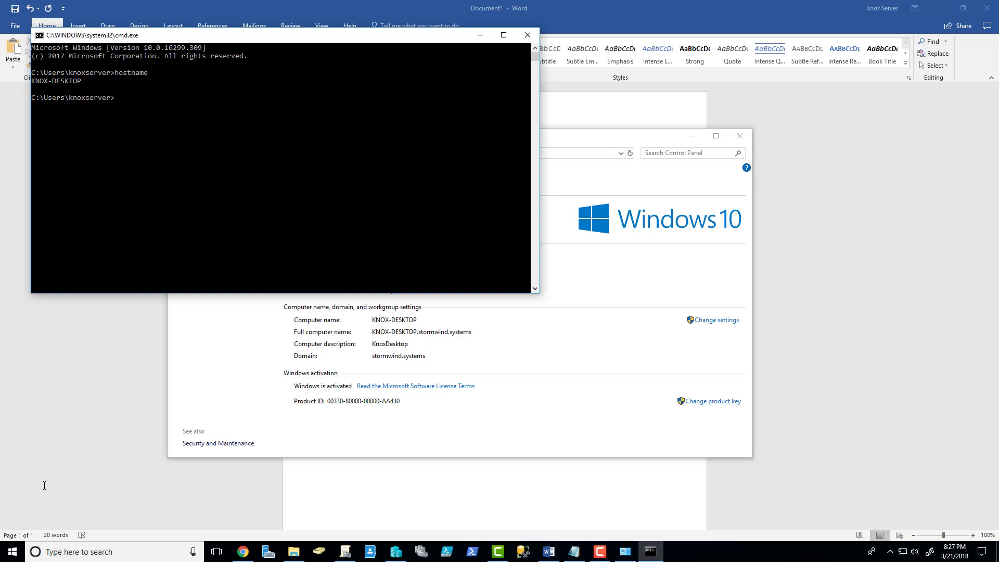
{"action": "type", "text": "whoami"}
{"action": "key", "text": "Return"}
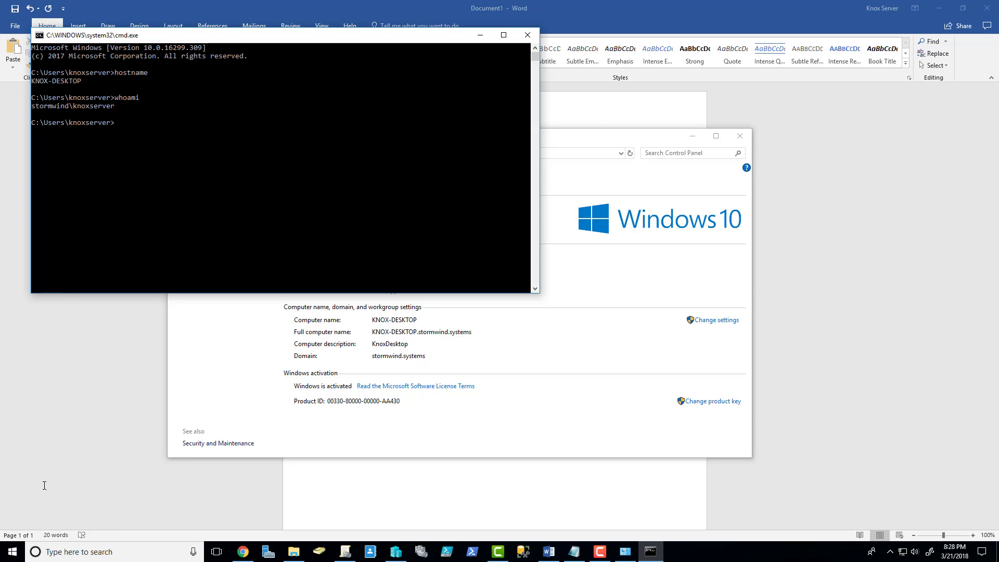
{"action": "type", "text": "ipconfig"}
{"action": "key", "text": "Return"}
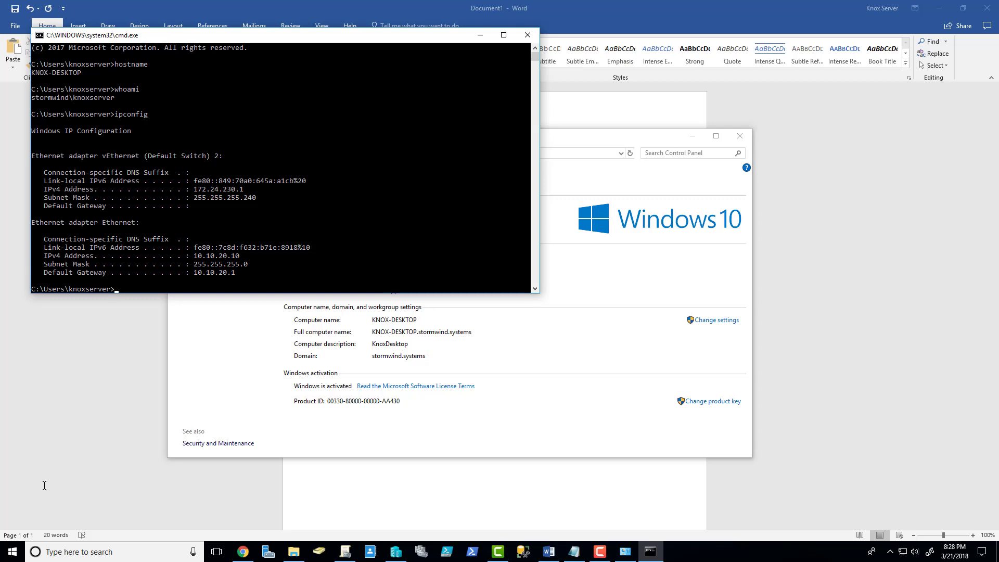
{"action": "key", "text": "super+x"}
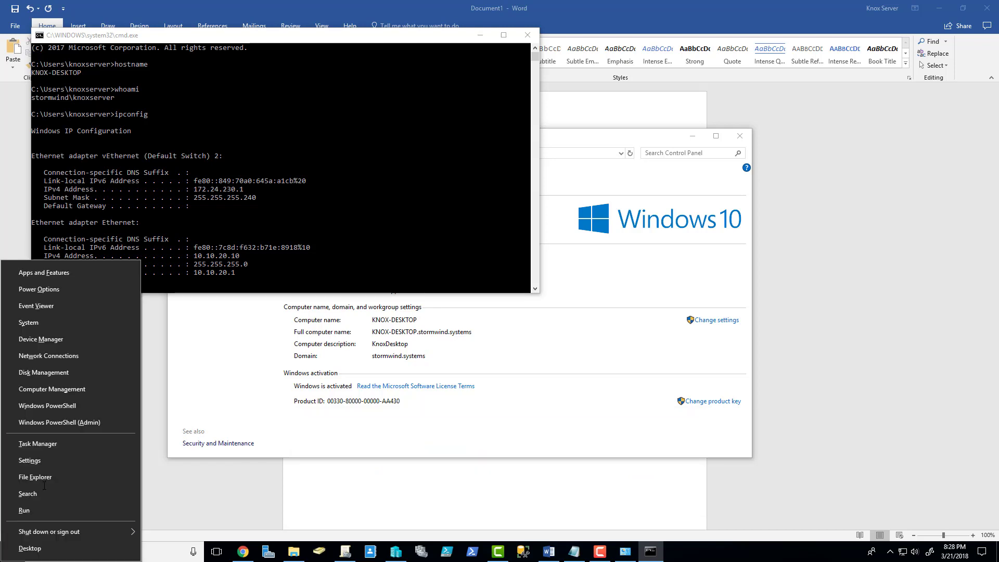
{"action": "key", "text": "a"}
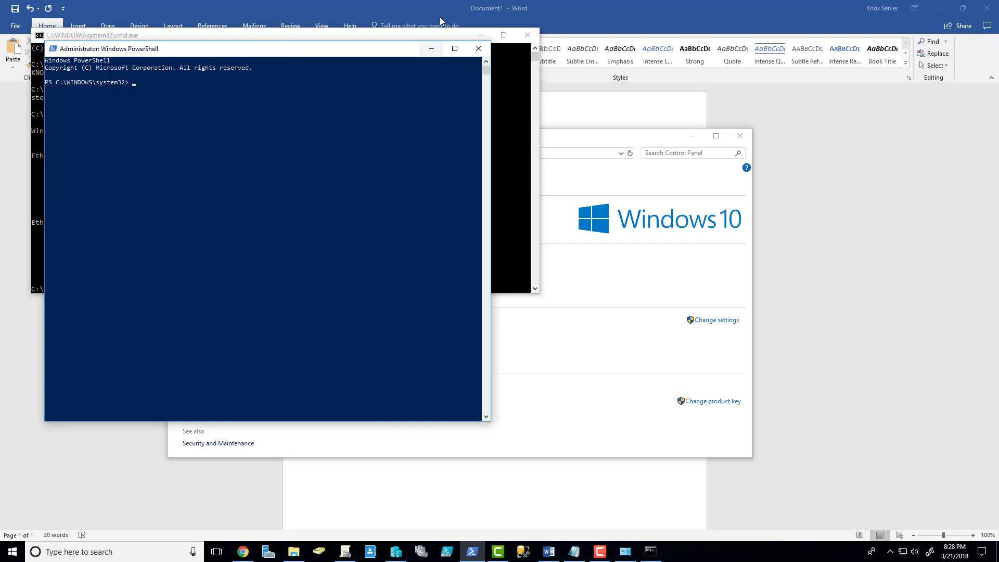
{"action": "left_click", "coordinate": [476, 50]}
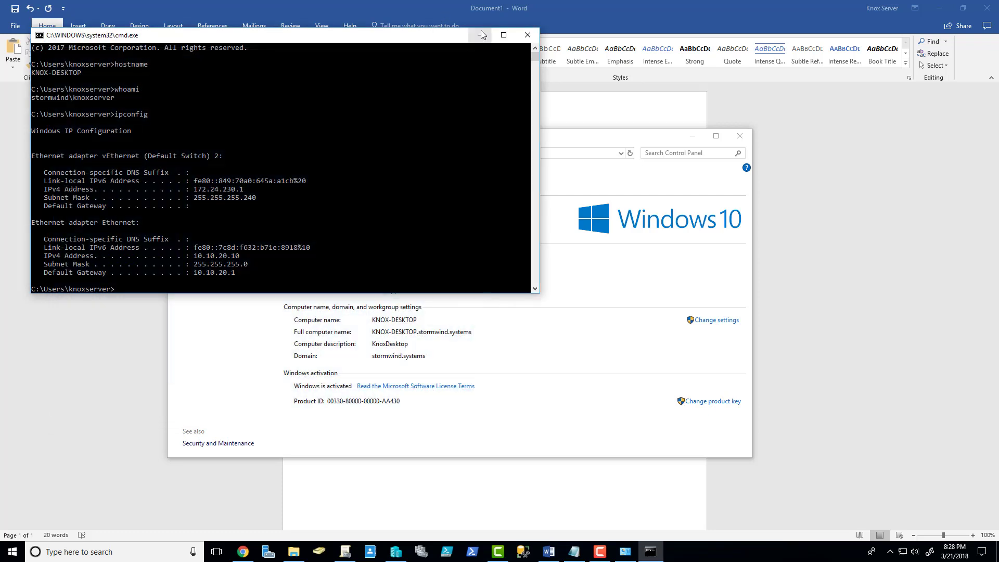
Drag the Command Prompt window to the lower right of the screen
{"action": "left_click_drag", "start_coordinate": [481, 32], "coordinate": [806, 202]}
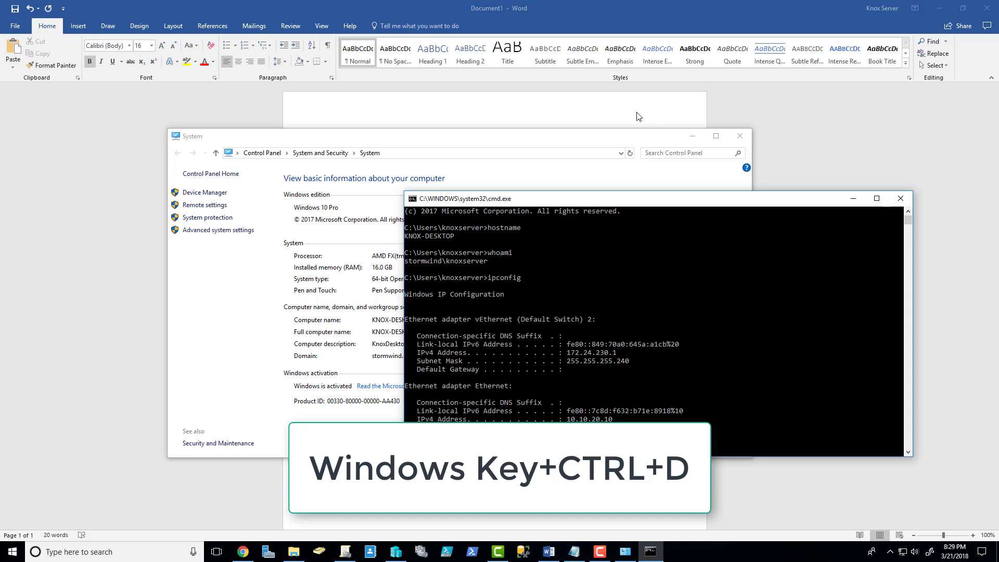
{"action": "key", "text": "super+ctrl+d"}
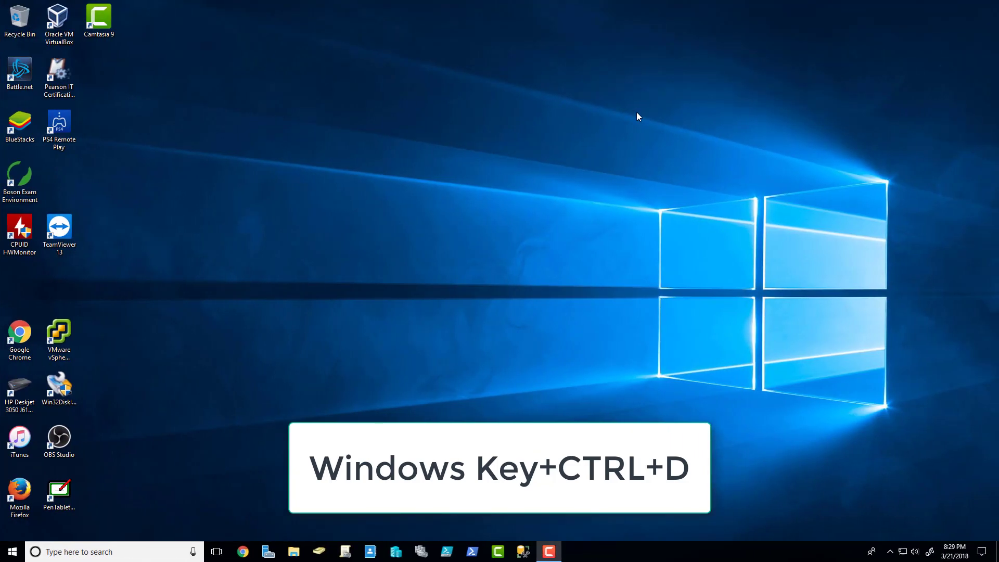
{"action": "left_click", "coordinate": [243, 552]}
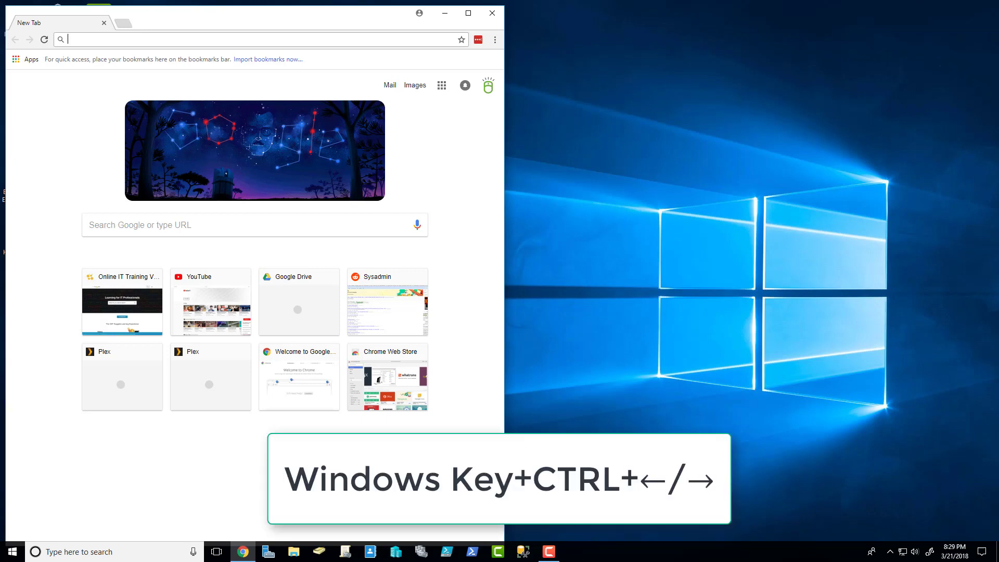
{"action": "key", "text": "super+ctrl+Left"}
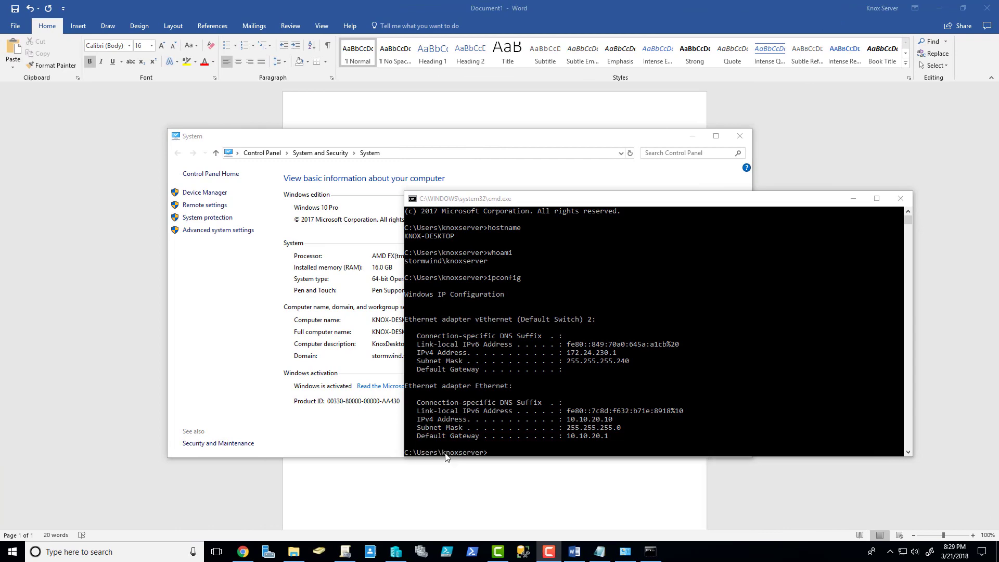
{"action": "key", "text": "super+ctrl+Right"}
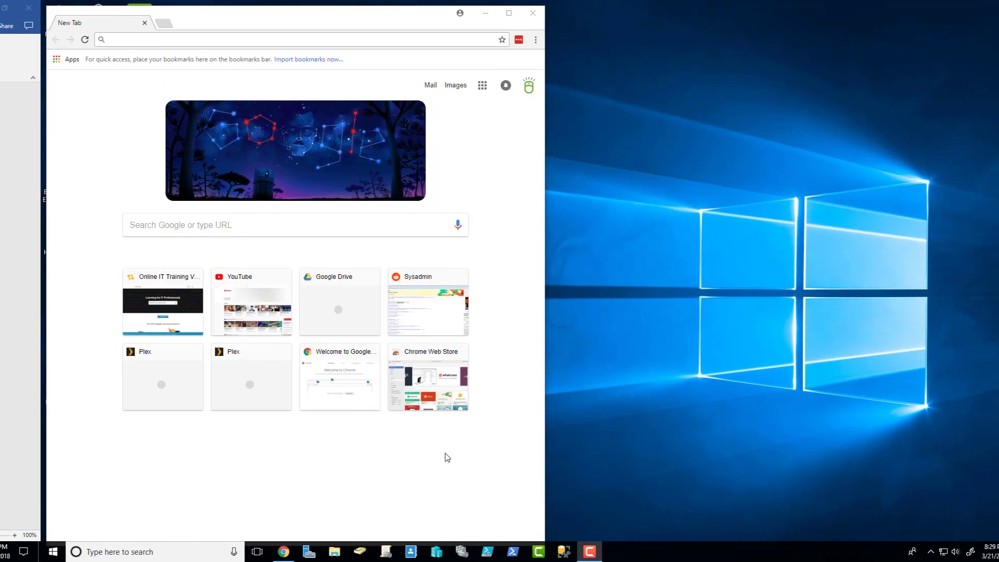
{"action": "key", "text": "super+ctrl+Left"}
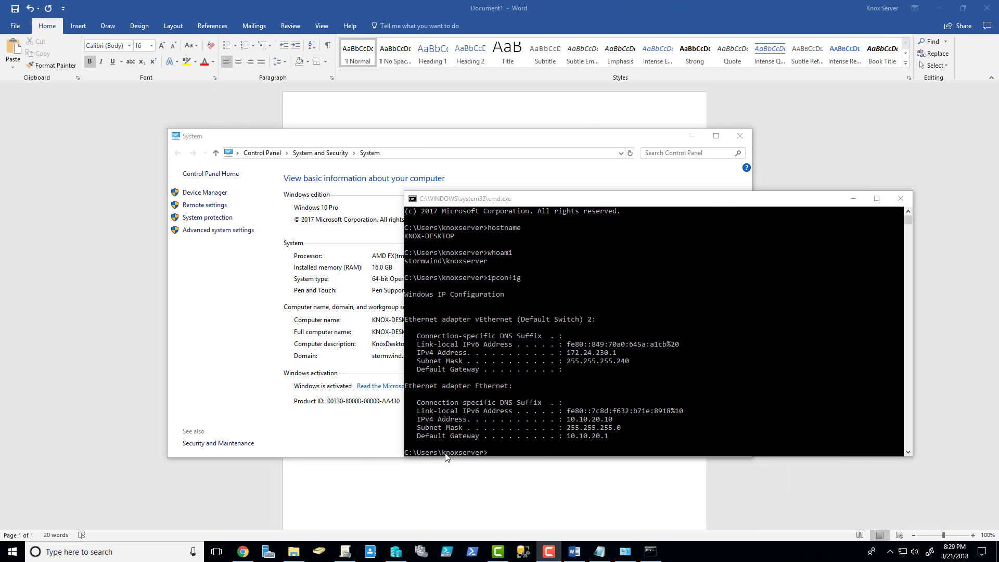
{"action": "key", "text": "super+ctrl+Right"}
{"action": "key", "text": "super+ctrl+Left"}
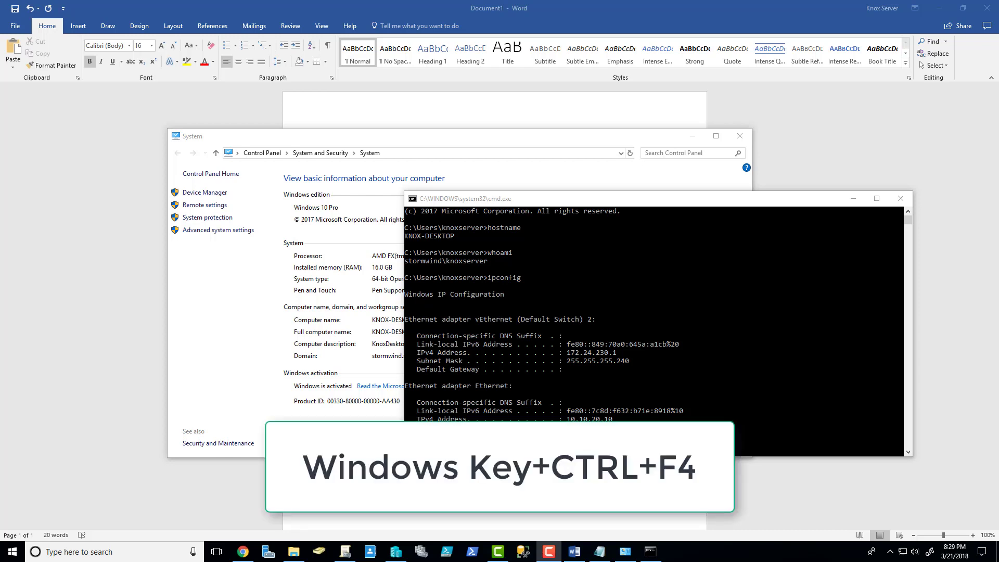
{"action": "key", "text": "super+ctrl+F4"}
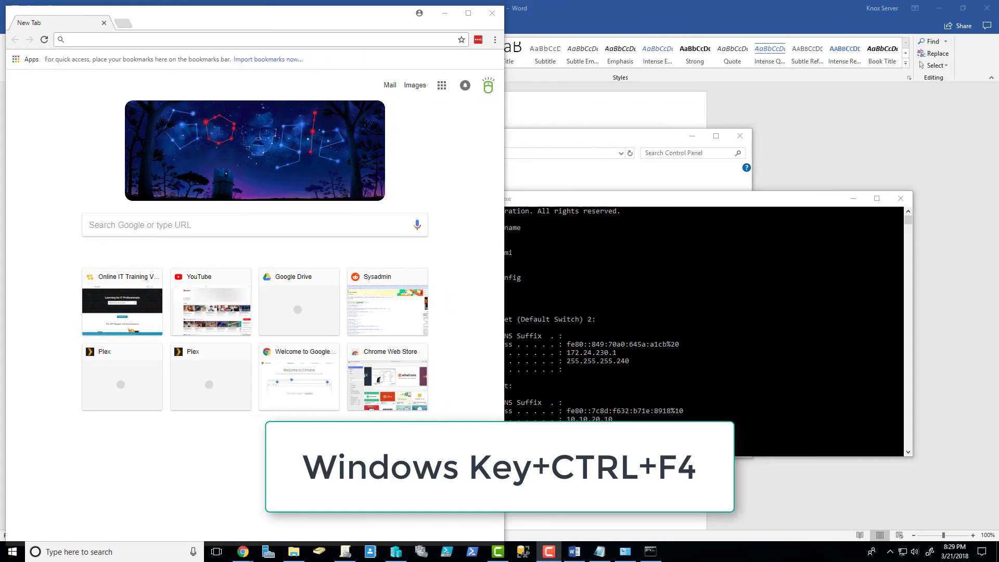
{"action": "left_click", "coordinate": [491, 12]}
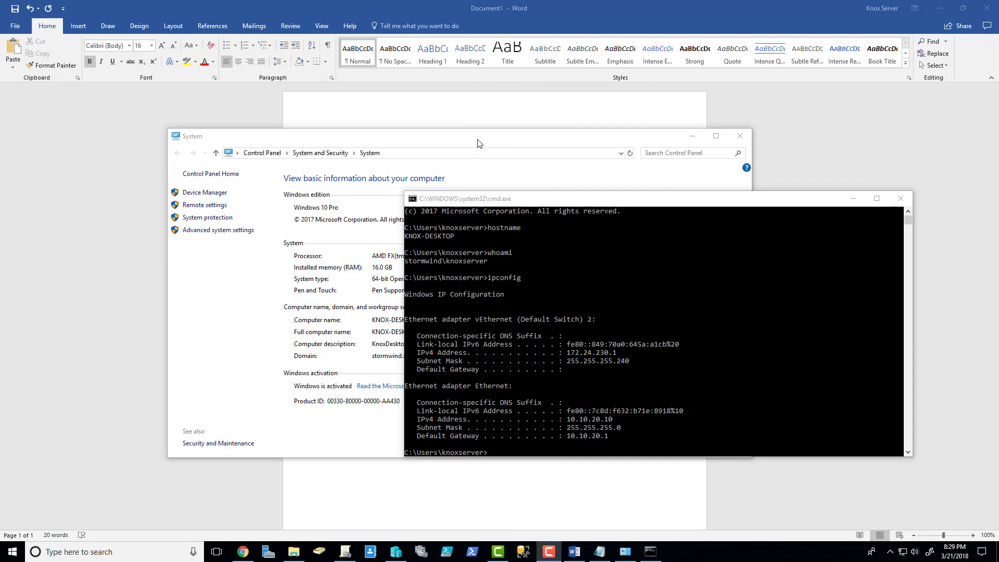